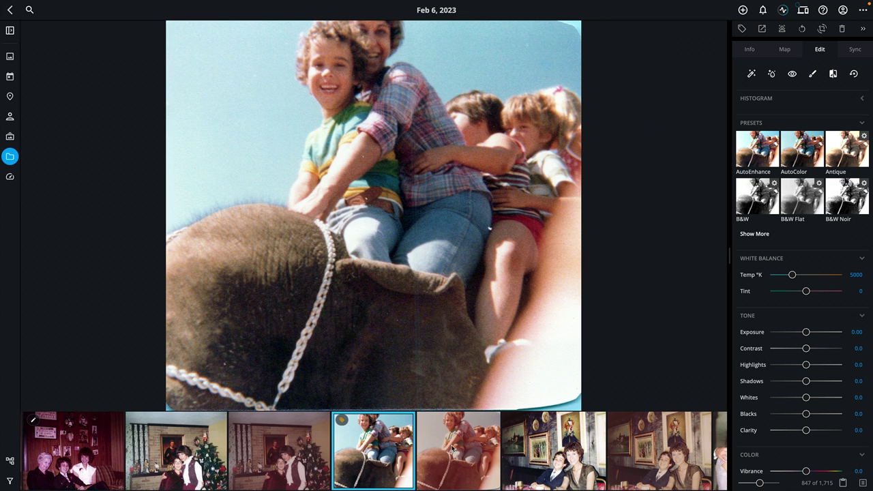
# - Open the elephant photo in Photoshop (Beta) as an edited copy with Mylio adjustments, with Prefer RAW unchecked
pyautogui.moveTo(98, 4)
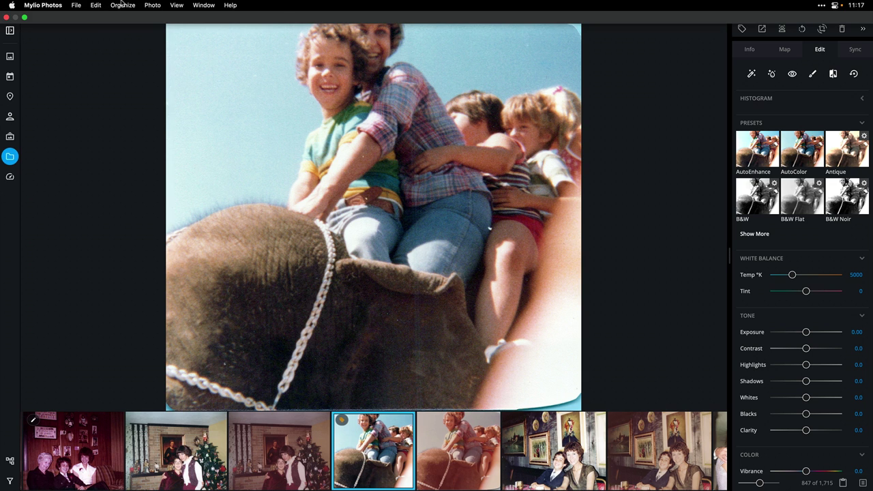
pyautogui.click(146, 5)
pyautogui.moveTo(158, 39)
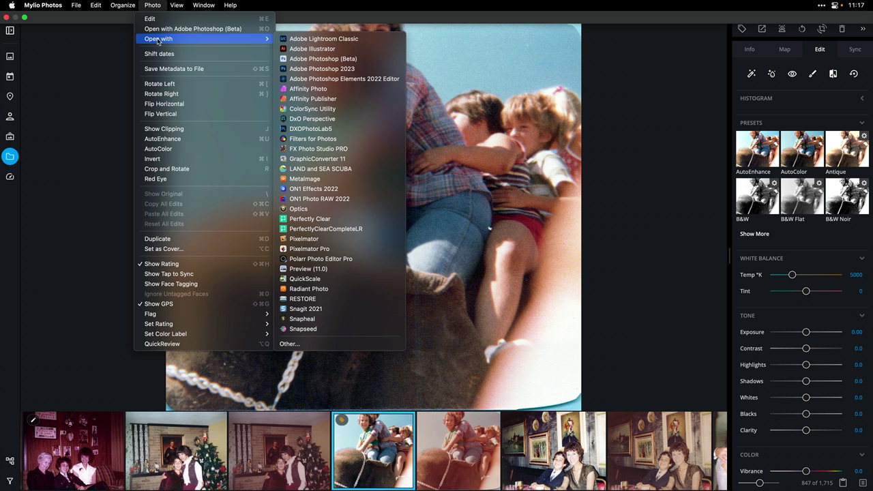
pyautogui.click(300, 60)
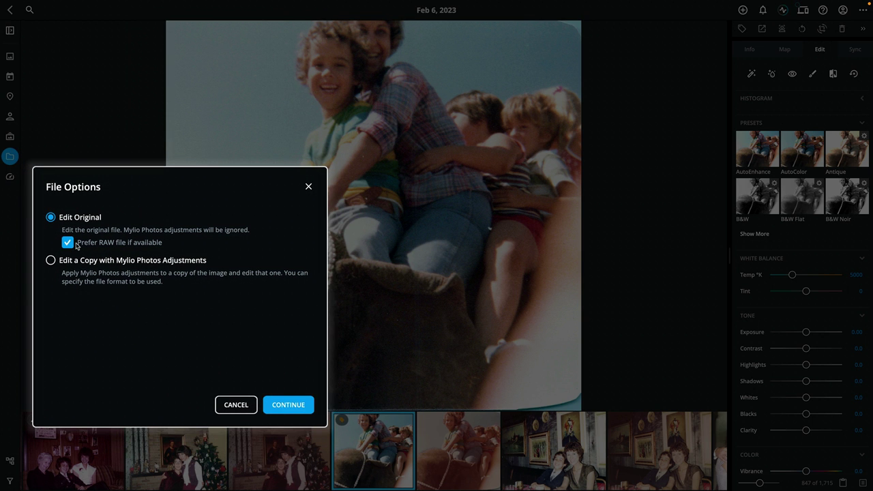
pyautogui.click(77, 244)
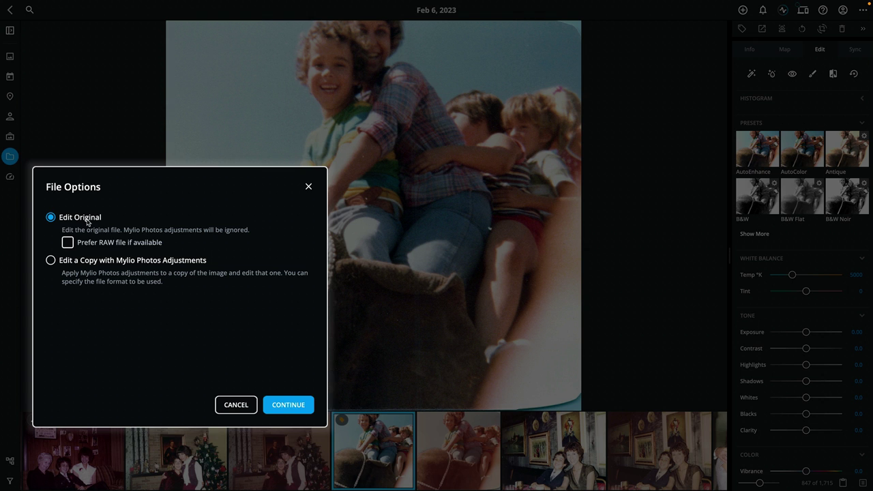
pyautogui.click(93, 263)
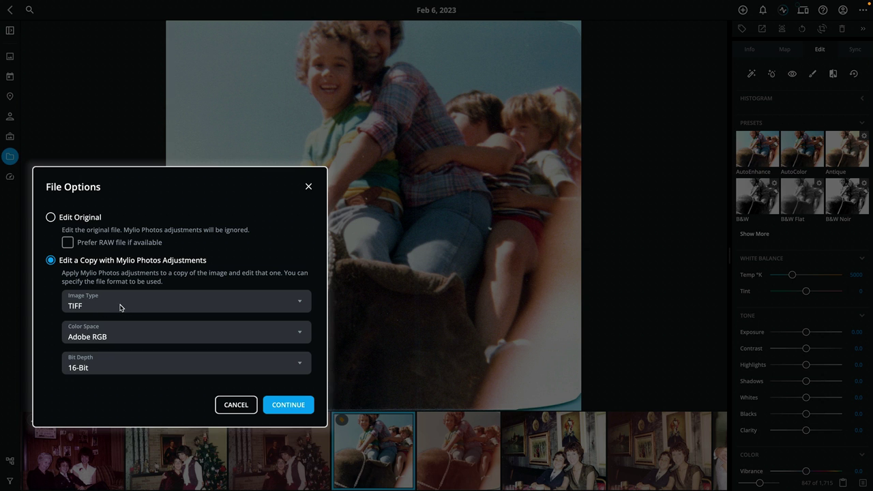
# - Send the 16-bit TIFF copy to Photoshop as Mom_0004_a_edit.tiff and check Layer 0's style settings
pyautogui.click(288, 406)
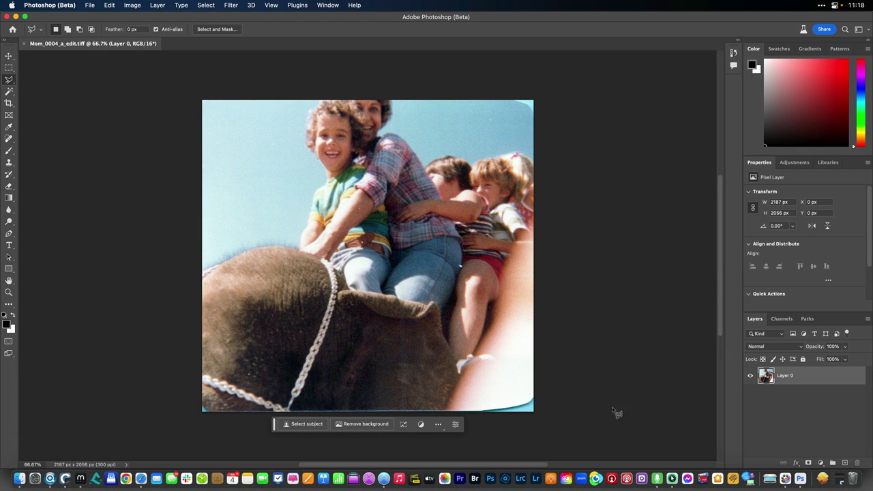
pyautogui.doubleClick(783, 383)
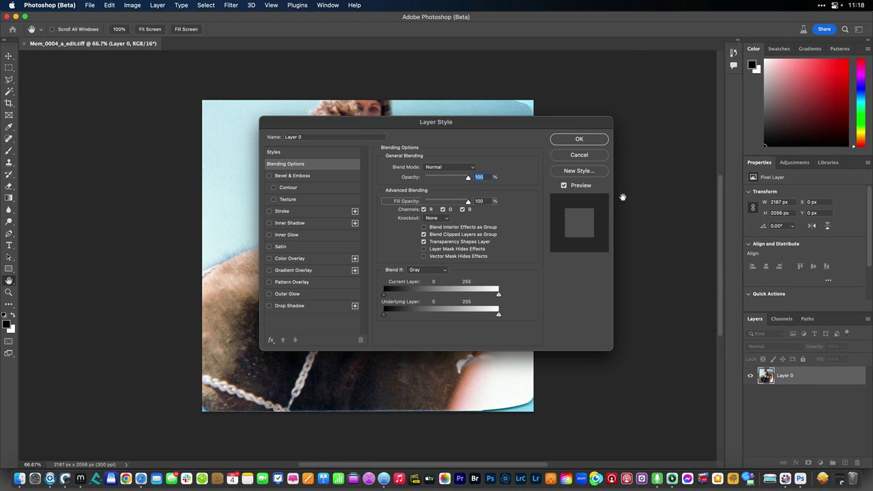
pyautogui.click(583, 141)
pyautogui.press('l')
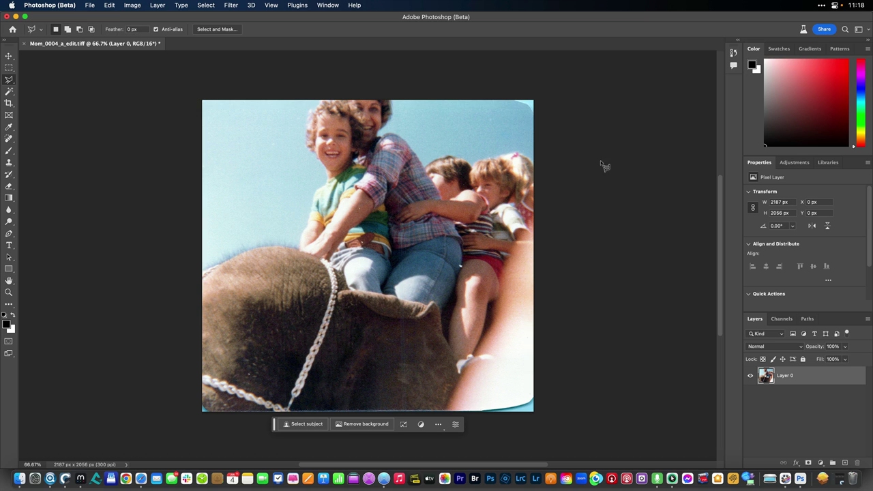
# - Outline the blurry smear at the lower right and replace it using Generative Fill with no prompt
pyautogui.click(536, 213)
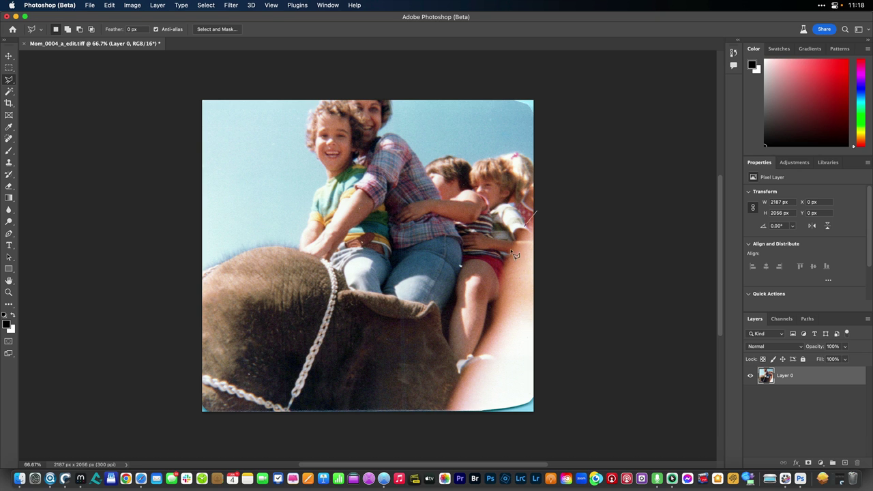
pyautogui.click(483, 298)
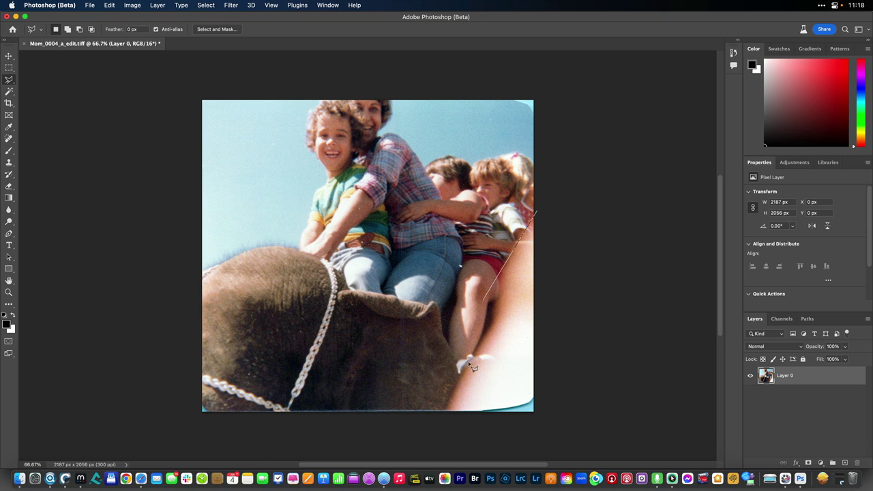
pyautogui.click(427, 425)
pyautogui.click(559, 428)
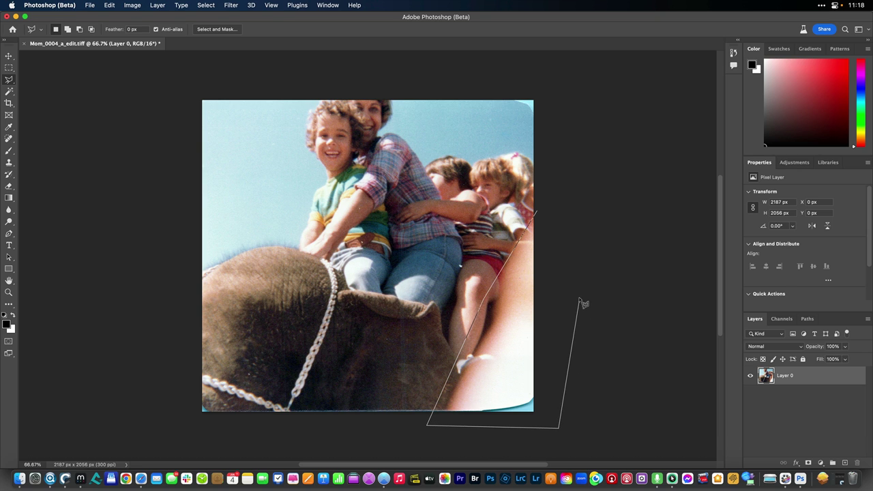
pyautogui.click(579, 298)
pyautogui.click(538, 214)
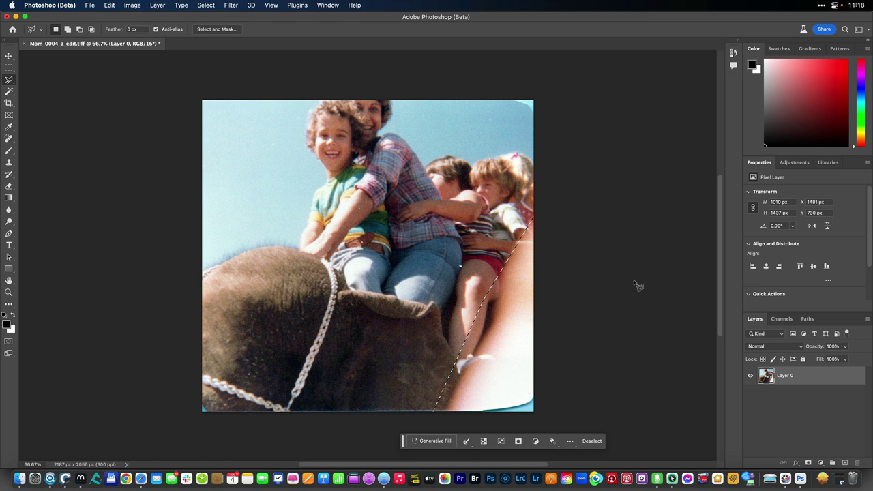
pyautogui.click(443, 441)
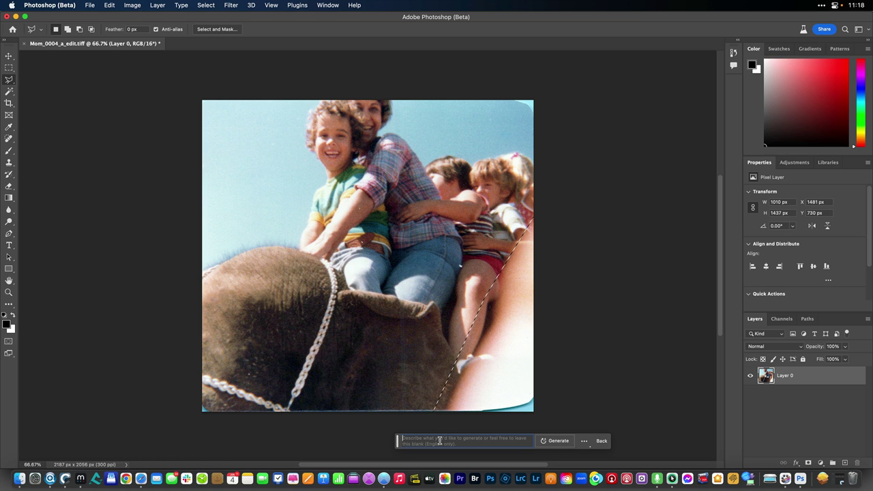
pyautogui.click(542, 442)
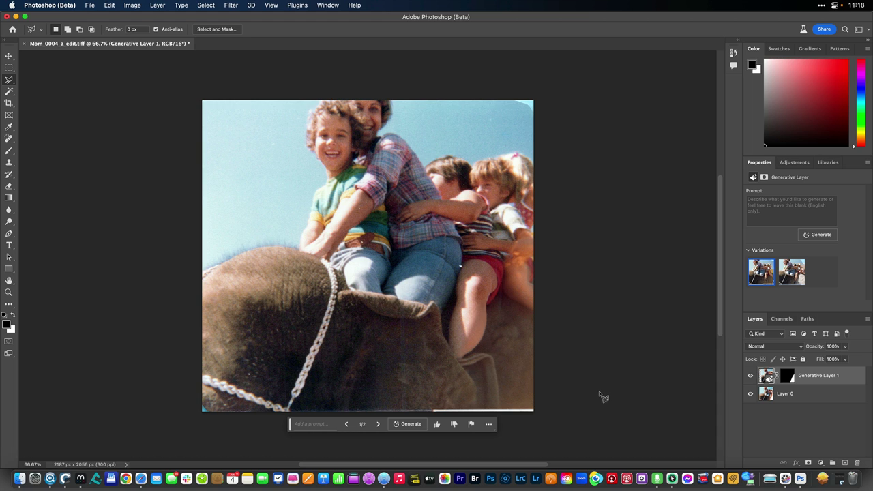
# - Merge the generative layer down into Layer 0
pyautogui.press('s')
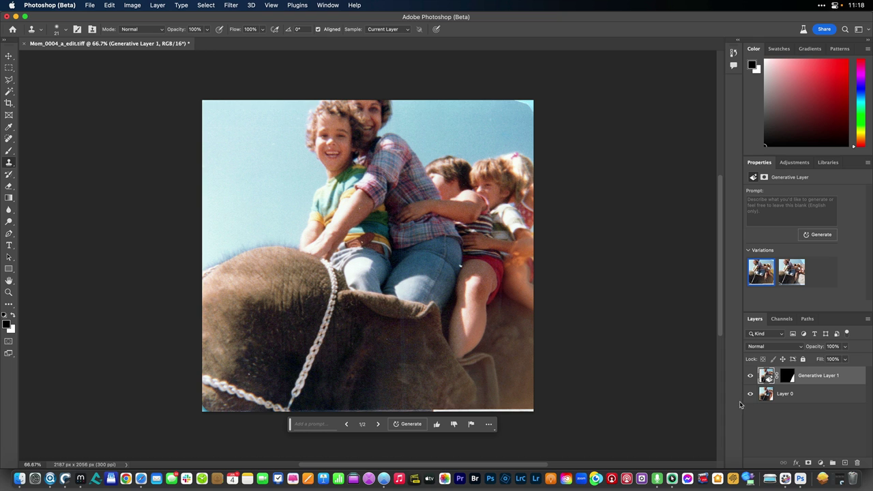
pyautogui.press('super+w')
pyautogui.press('super+d')
# - Clone-stamp sampled elephant skin over the repaired area, resampling lower on the elephant
pyautogui.press('l')
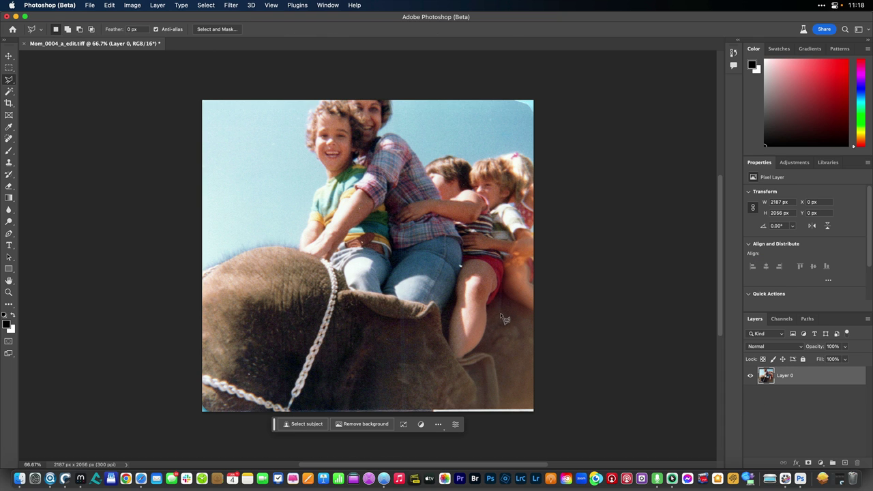
pyautogui.press('s')
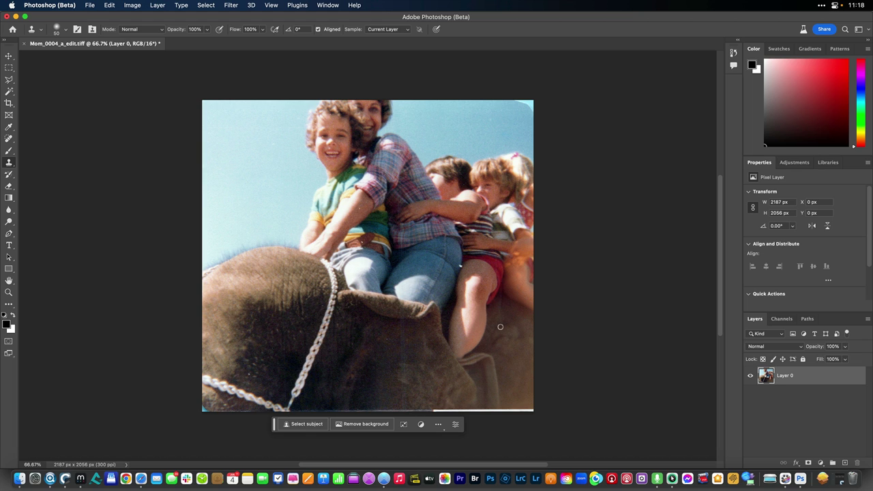
pyautogui.keyDown('alt'); pyautogui.click(496, 328); pyautogui.keyUp('alt')
pyautogui.moveTo(485, 326)
pyautogui.mouseDown()
pyautogui.moveTo(475, 350)
pyautogui.moveTo(458, 361)
pyautogui.moveTo(465, 353)
pyautogui.mouseUp()
pyautogui.keyDown('alt'); pyautogui.click(466, 339); pyautogui.keyUp('alt')
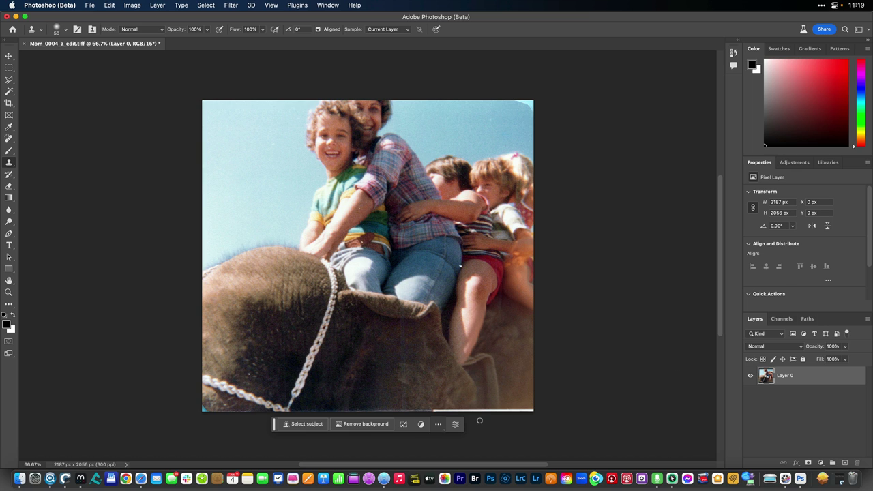
# - Outline the white stripe along the bottom edge and fill it using Generative Fill with an empty prompt
pyautogui.press('l')
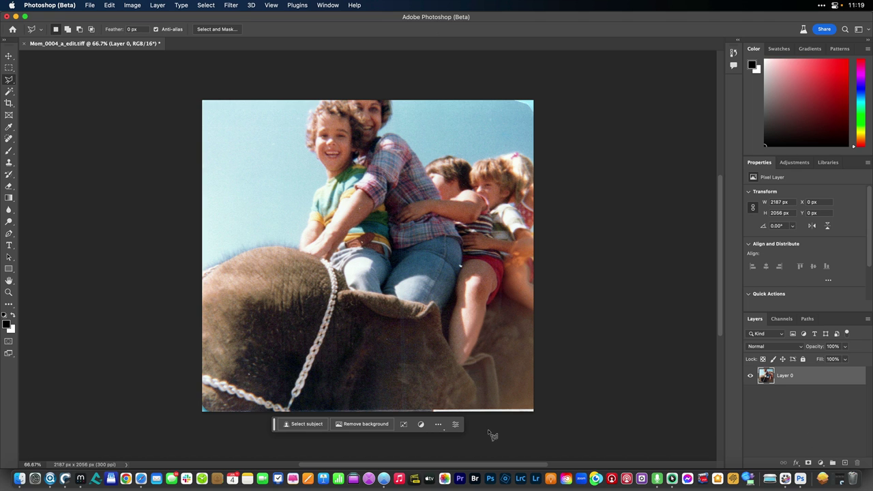
pyautogui.click(546, 403)
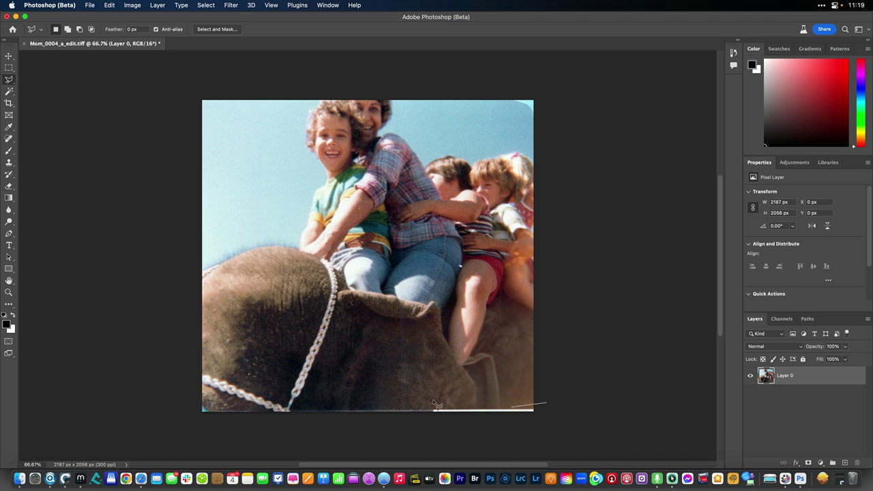
pyautogui.click(223, 410)
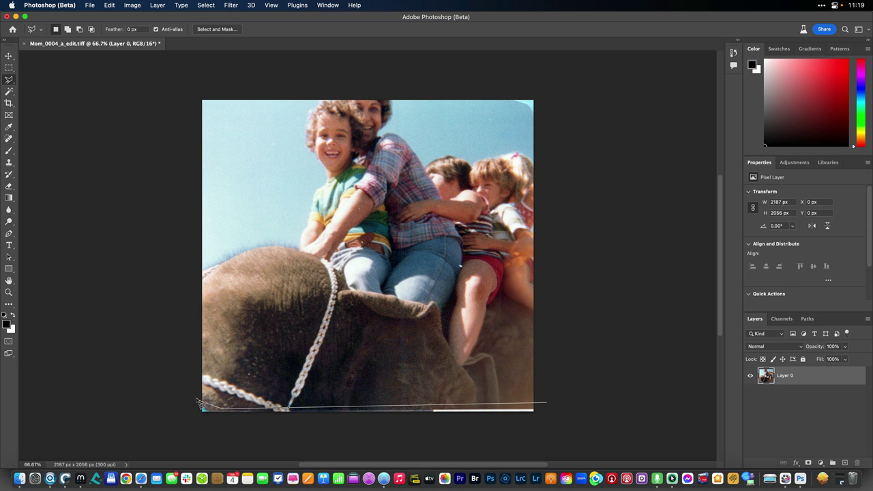
pyautogui.click(194, 399)
pyautogui.click(192, 422)
pyautogui.click(216, 432)
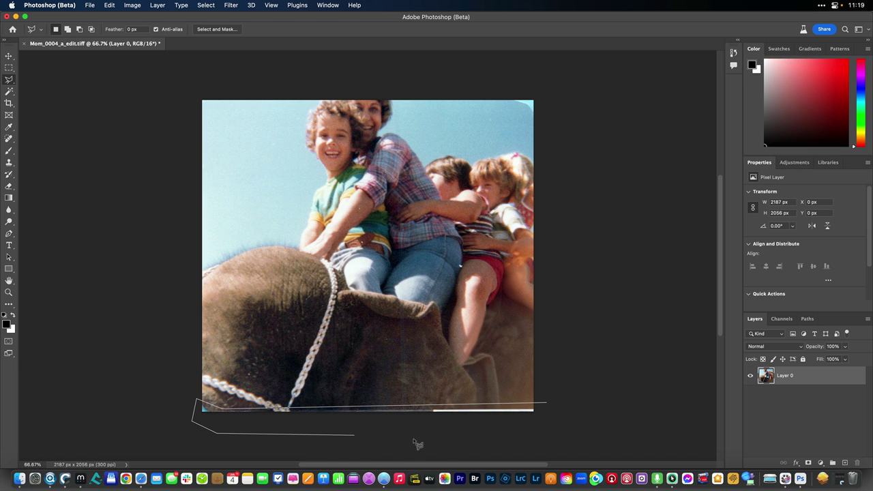
pyautogui.click(506, 437)
pyautogui.click(562, 418)
pyautogui.click(551, 409)
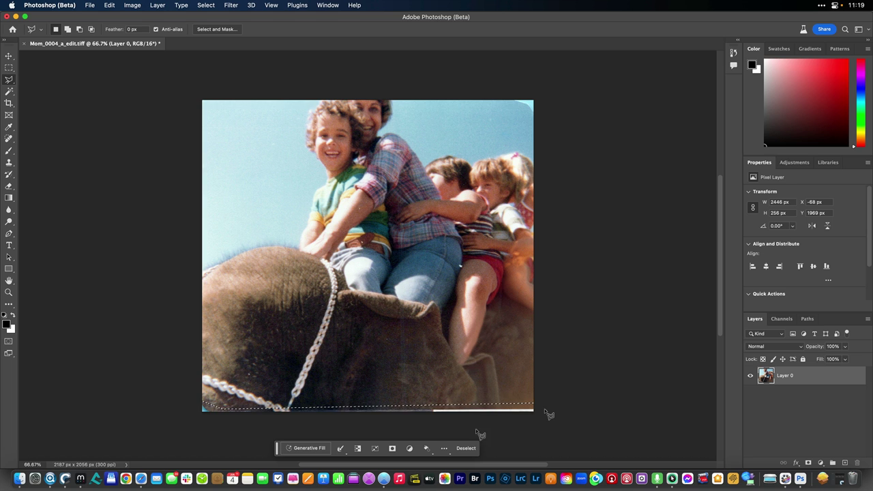
pyautogui.click(307, 448)
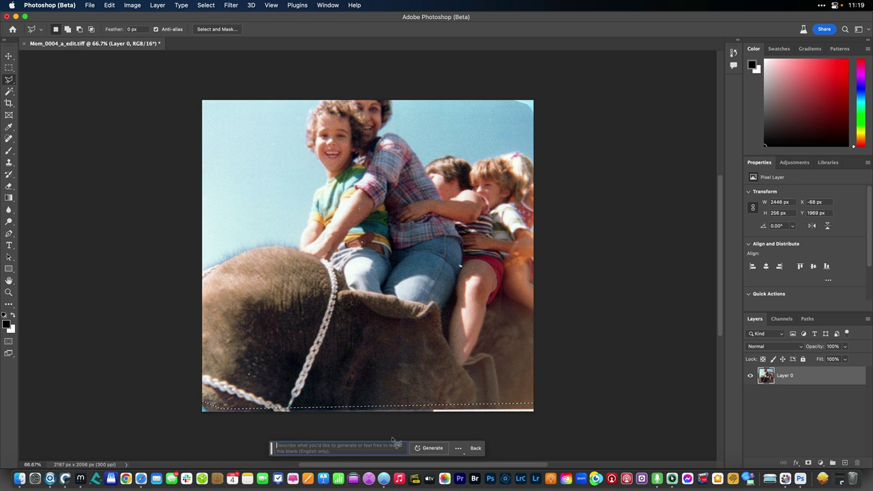
pyautogui.click(430, 448)
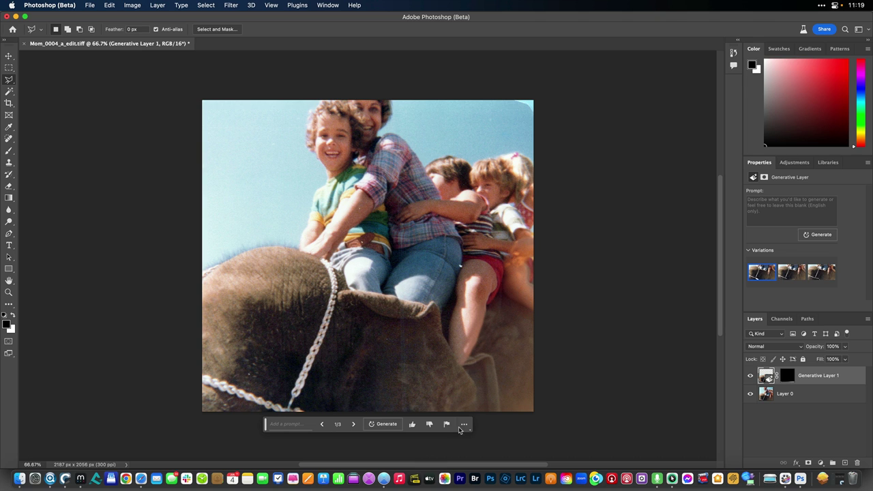
# - Crop the canvas taller to 2187 × 2384 px, adding a transparent band above the photo
pyautogui.press('c')
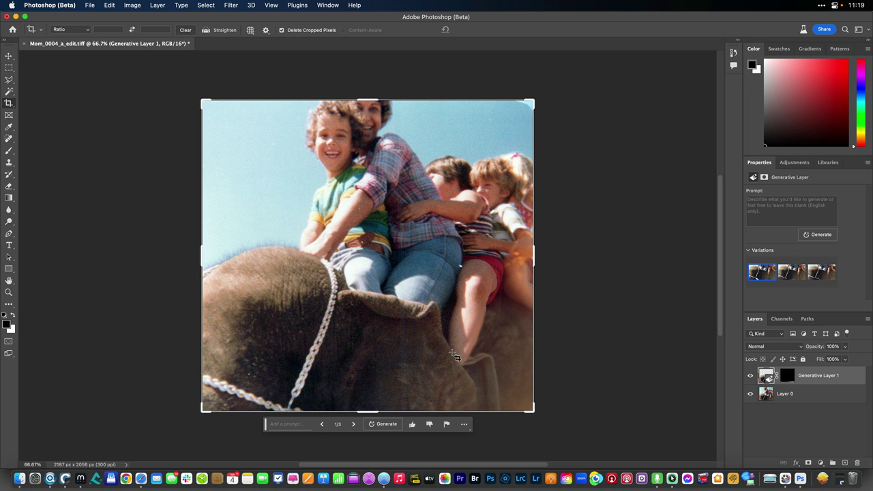
pyautogui.moveTo(372, 99); pyautogui.dragTo(369, 72)
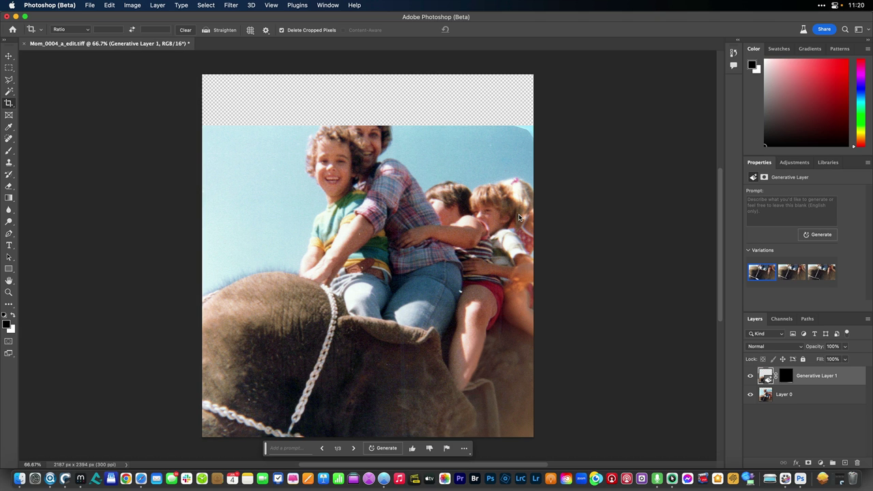
pyautogui.press('m')
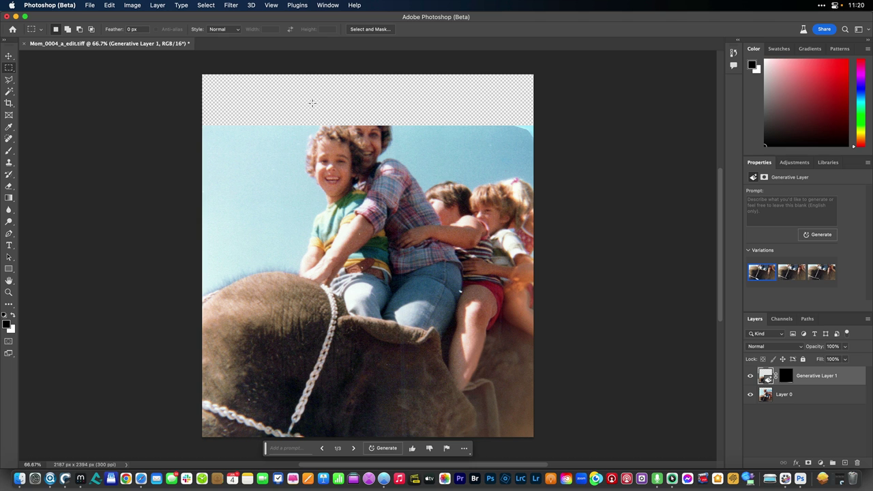
# - Box the empty area above the woman's head, generate sky, compare variations and regenerate a fresh set
pyautogui.moveTo(311, 103); pyautogui.dragTo(396, 130)
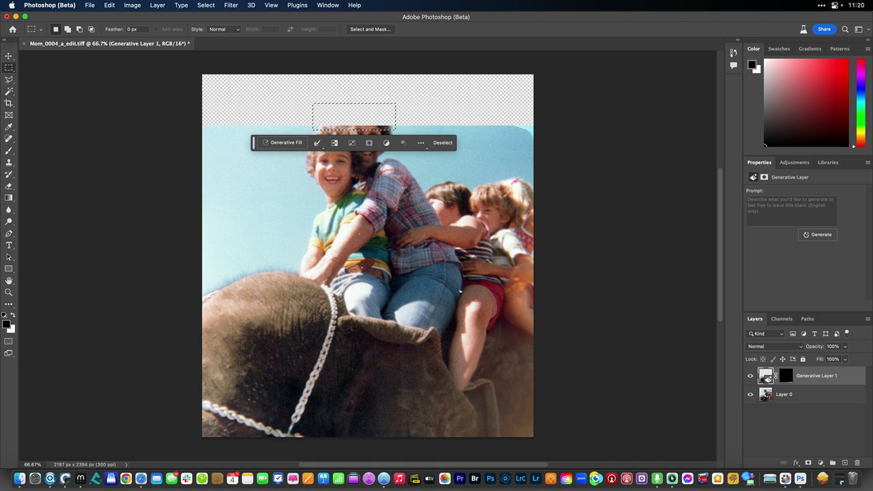
pyautogui.click(277, 143)
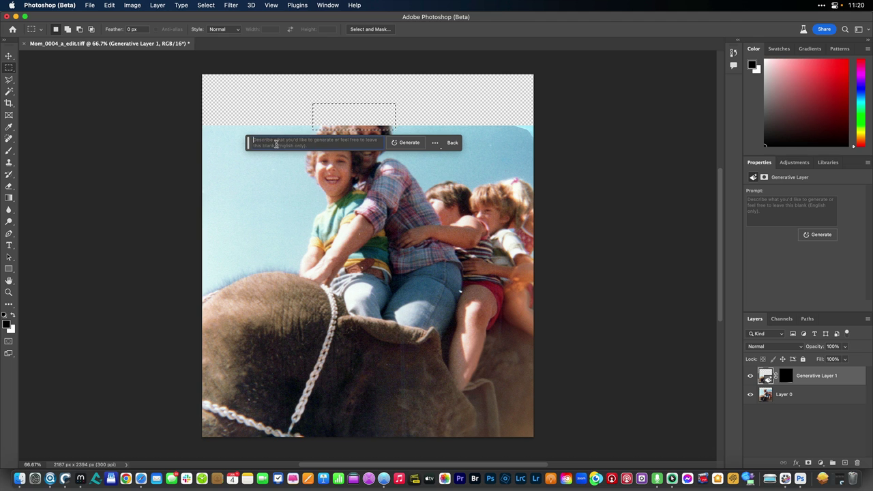
pyautogui.click(407, 143)
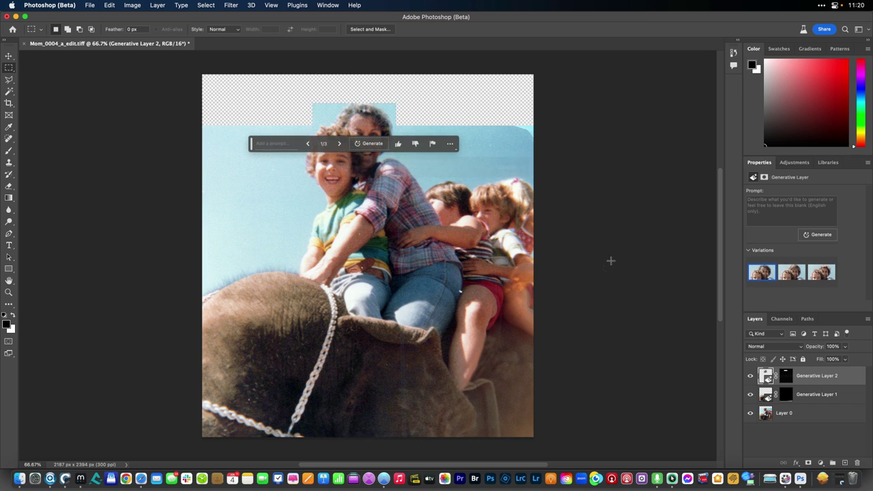
pyautogui.click(339, 144)
pyautogui.click(339, 144)
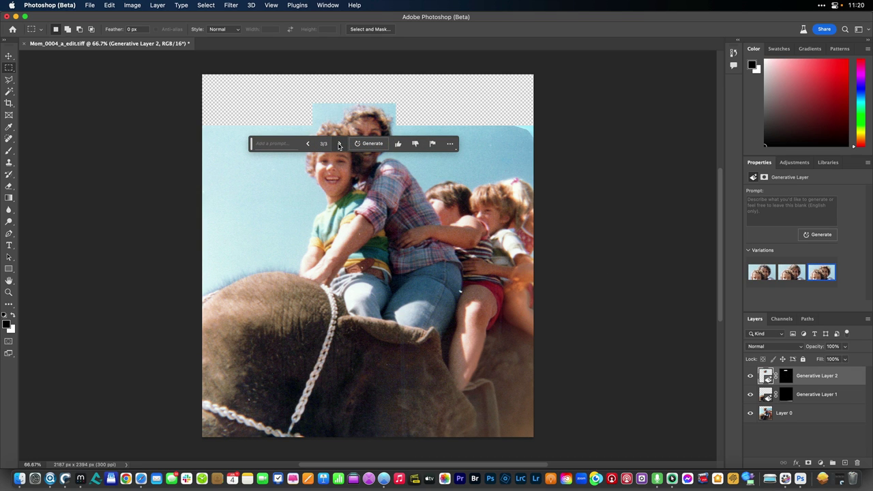
pyautogui.click(339, 144)
pyautogui.click(372, 144)
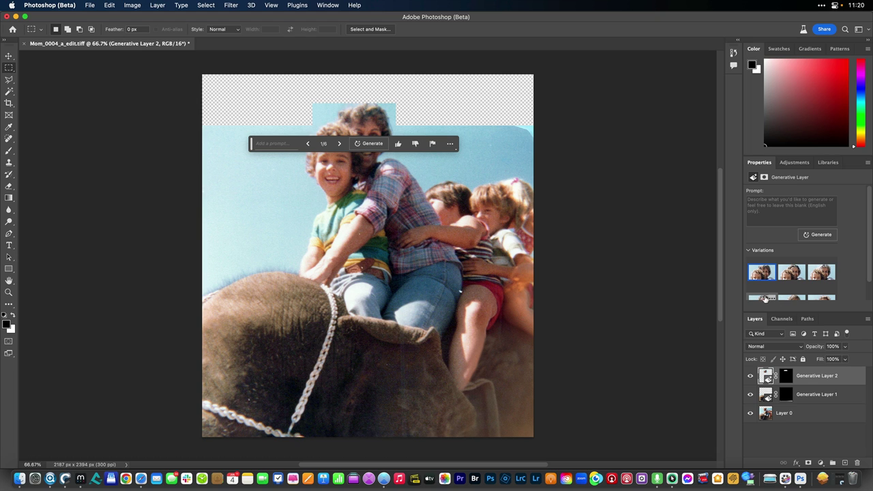
# - Pick sky variation 4 of 6 and give it a thumbs-up
pyautogui.click(339, 143)
pyautogui.click(338, 144)
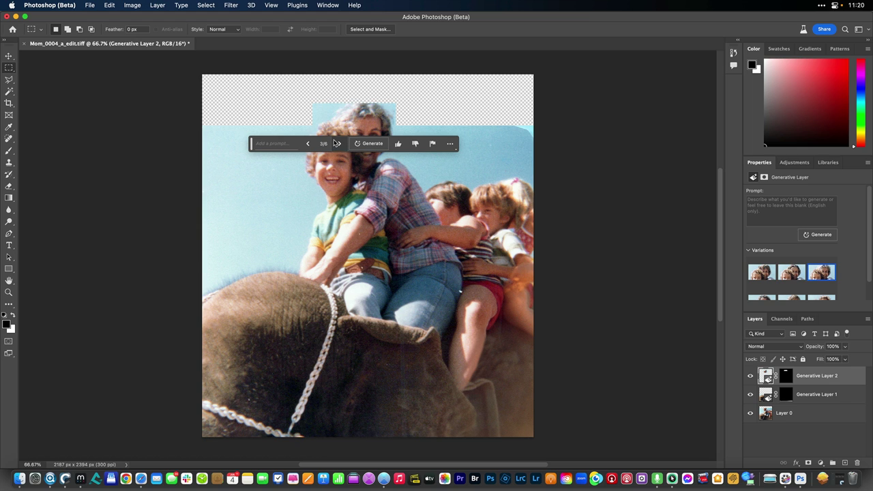
pyautogui.click(338, 144)
pyautogui.click(339, 143)
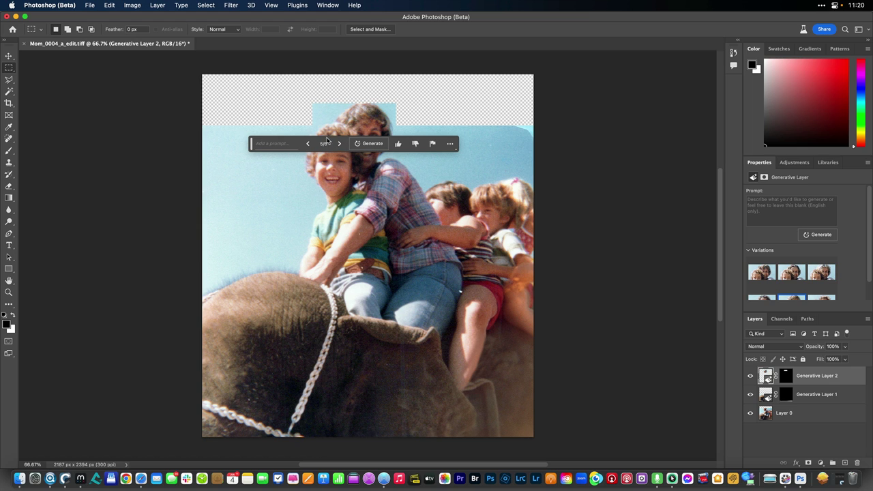
pyautogui.click(307, 144)
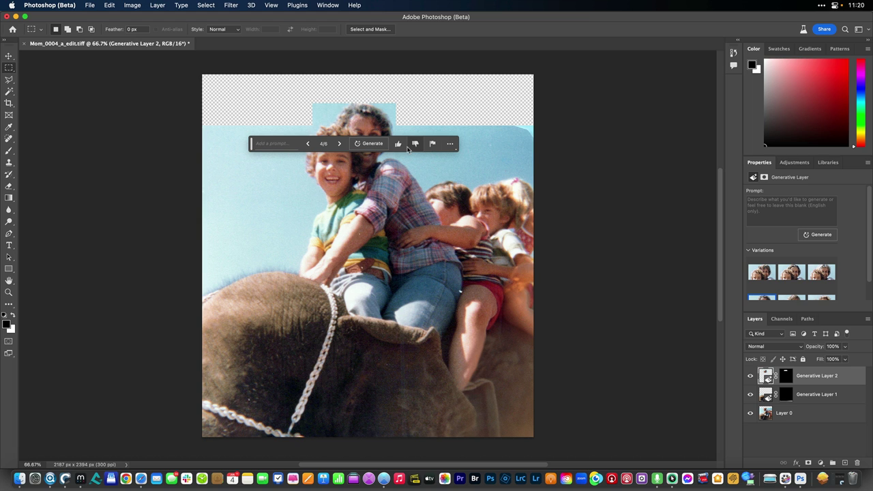
pyautogui.click(397, 144)
# - Marquee the empty top-right corner of the canvas and fill it with generated sky
pyautogui.moveTo(459, 88); pyautogui.dragTo(542, 147)
pyautogui.click(444, 156)
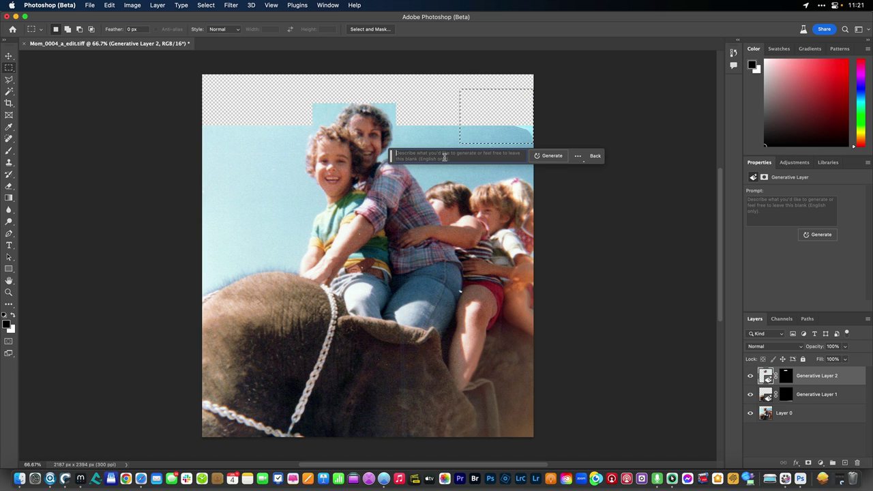
pyautogui.click(551, 157)
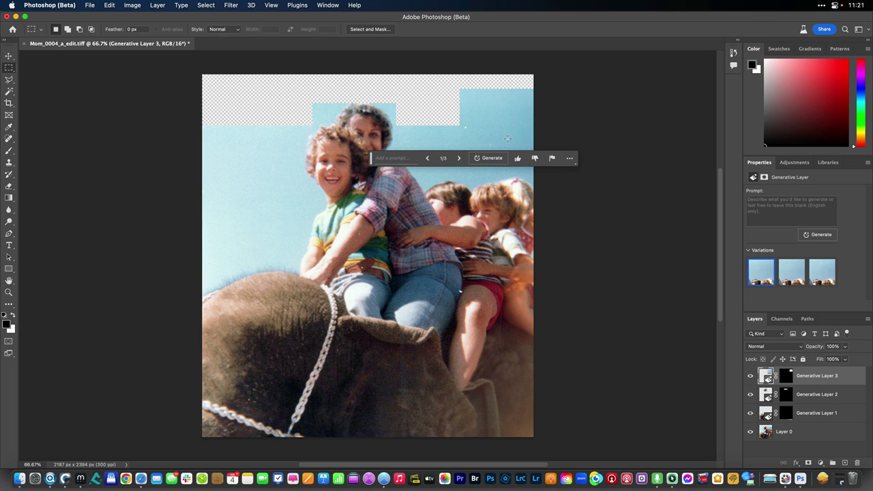
pyautogui.press('w')
pyautogui.click(427, 89)
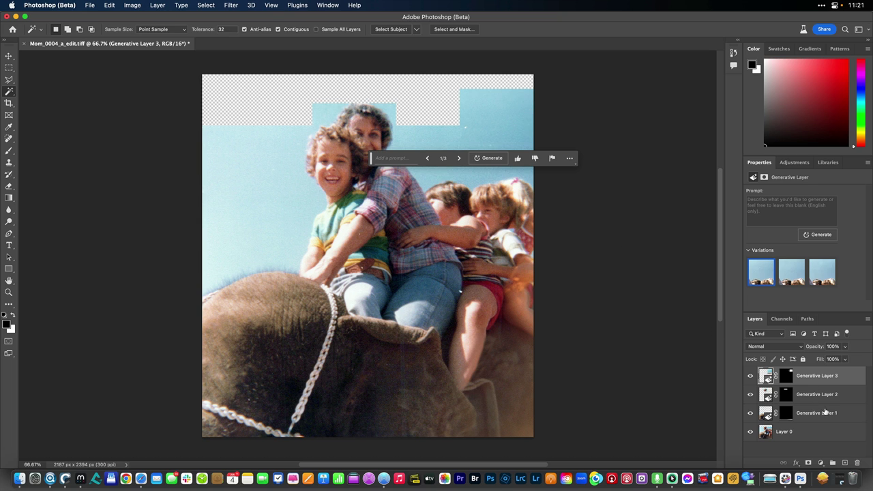
# - Merge all layers, select the remaining transparent top area plus the leftover corner, and generate sky
pyautogui.keyDown('shift'); pyautogui.click(816, 438); pyautogui.keyUp('shift')
pyautogui.press('super+e')
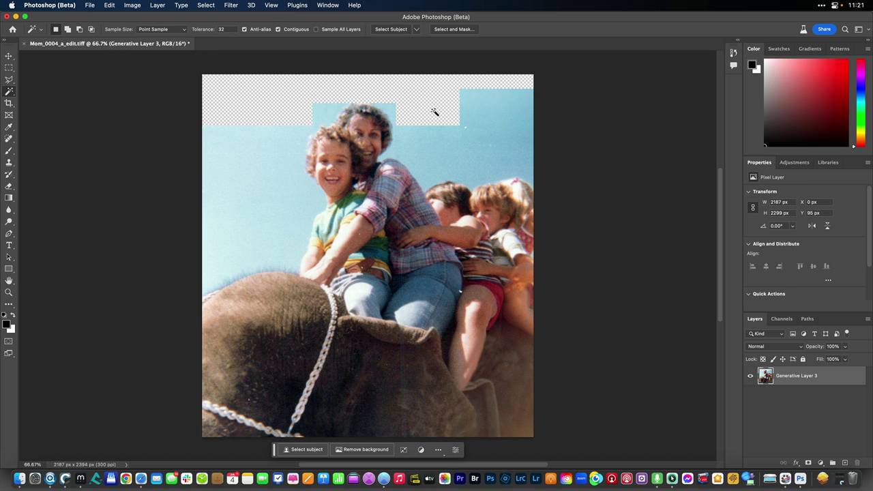
pyautogui.click(434, 112)
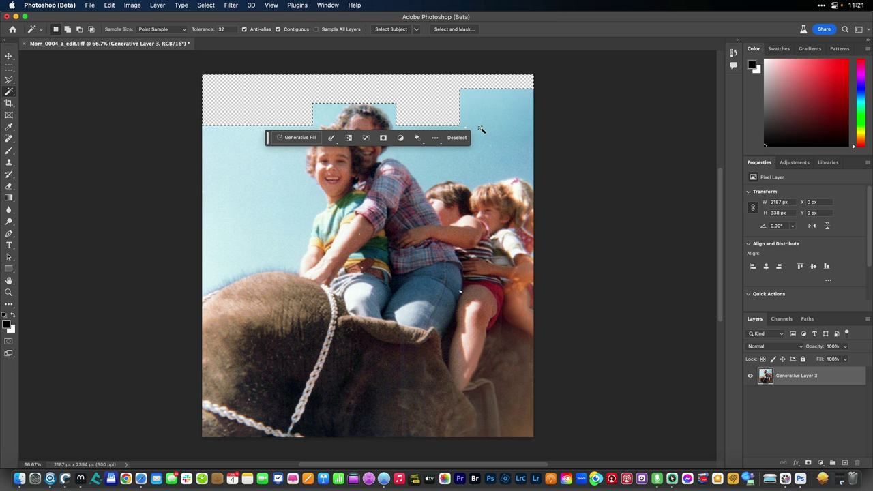
pyautogui.press('m')
pyautogui.moveTo(458, 118); pyautogui.dragTo(476, 136)
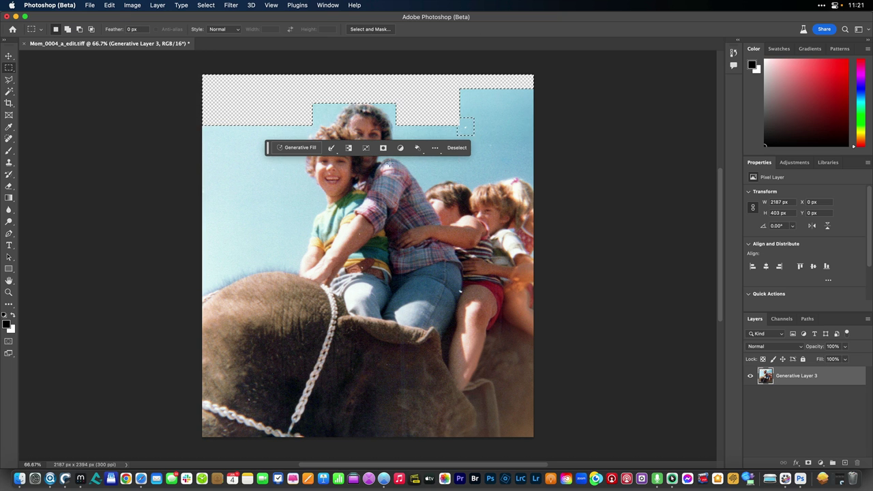
pyautogui.click(297, 147)
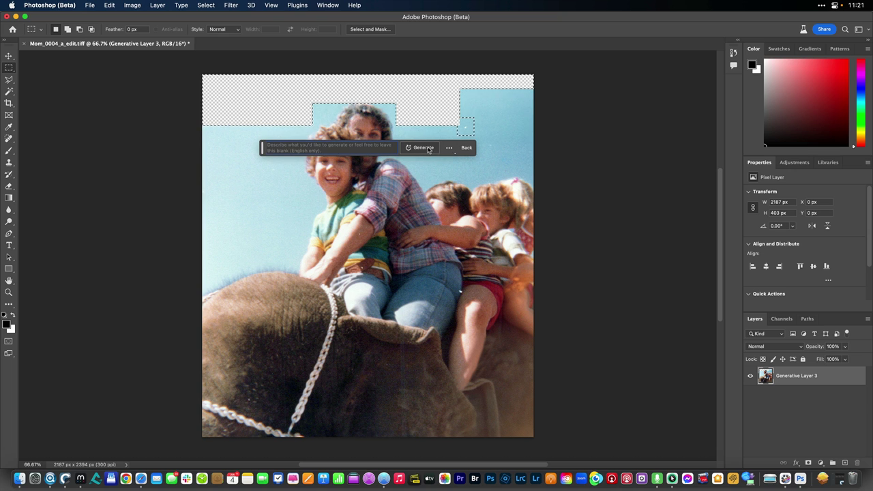
pyautogui.click(423, 147)
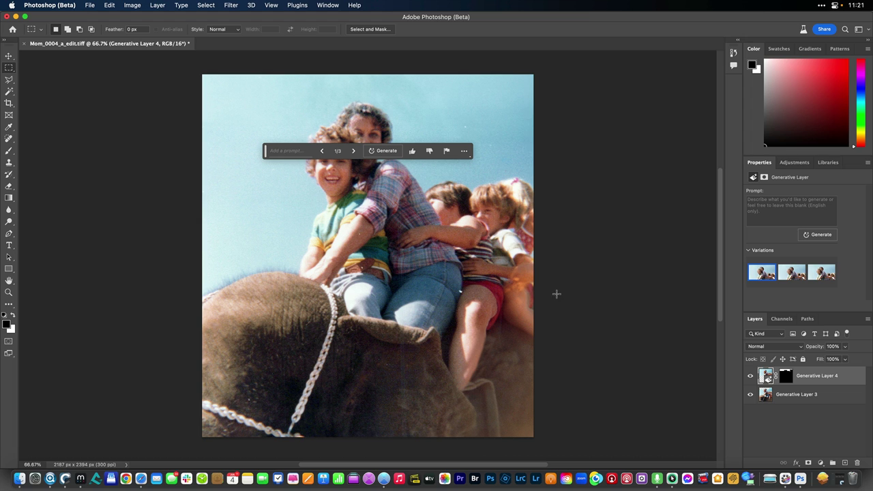
# - Select the full-height damaged vertical stripe through the middle and regenerate it with Generative Fill
pyautogui.moveTo(265, 154); pyautogui.dragTo(535, 128)
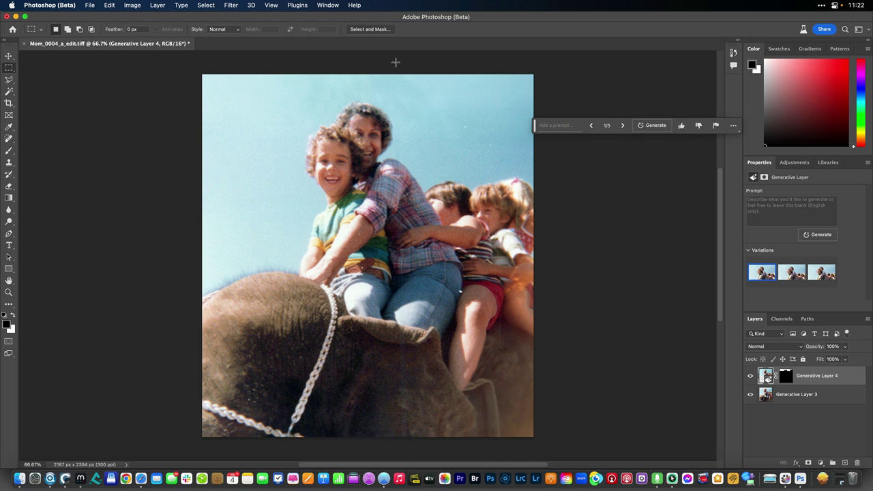
pyautogui.moveTo(392, 65); pyautogui.dragTo(384, 345)
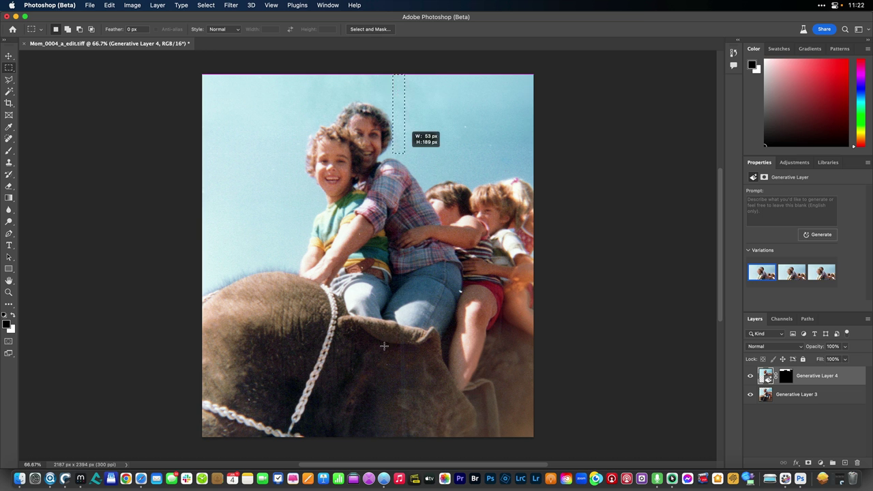
pyautogui.moveTo(401, 417); pyautogui.dragTo(407, 454)
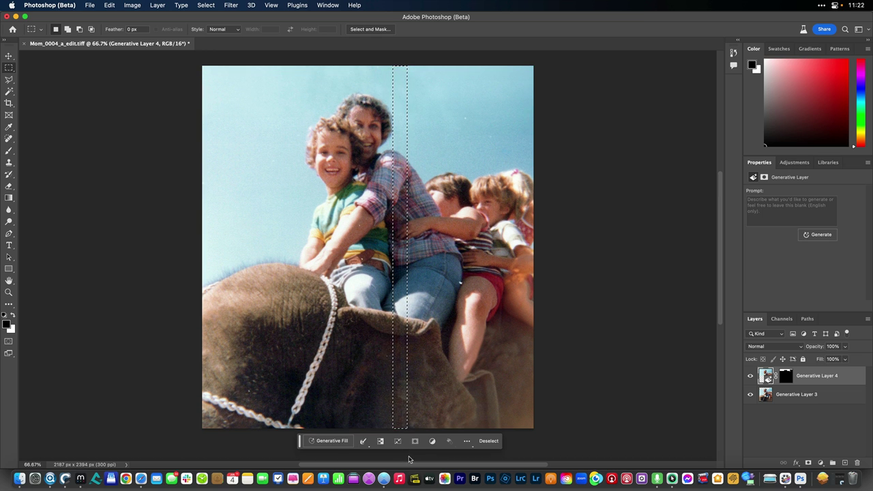
pyautogui.click(333, 442)
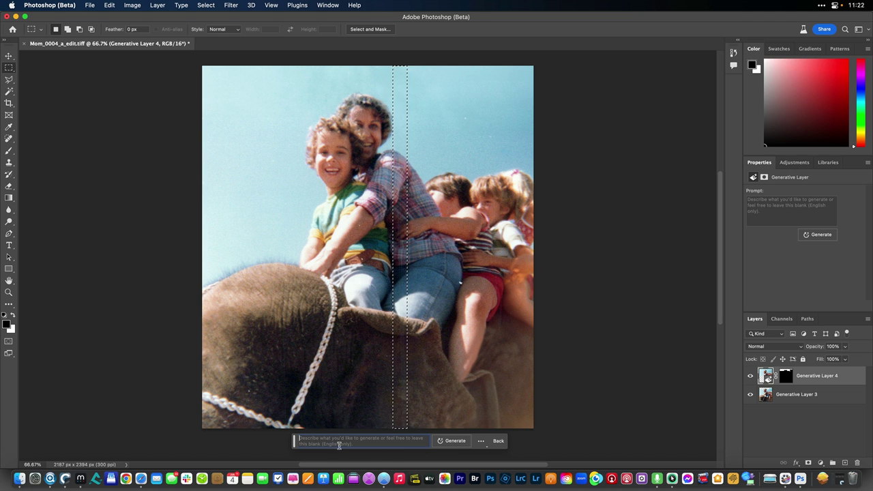
pyautogui.click(457, 446)
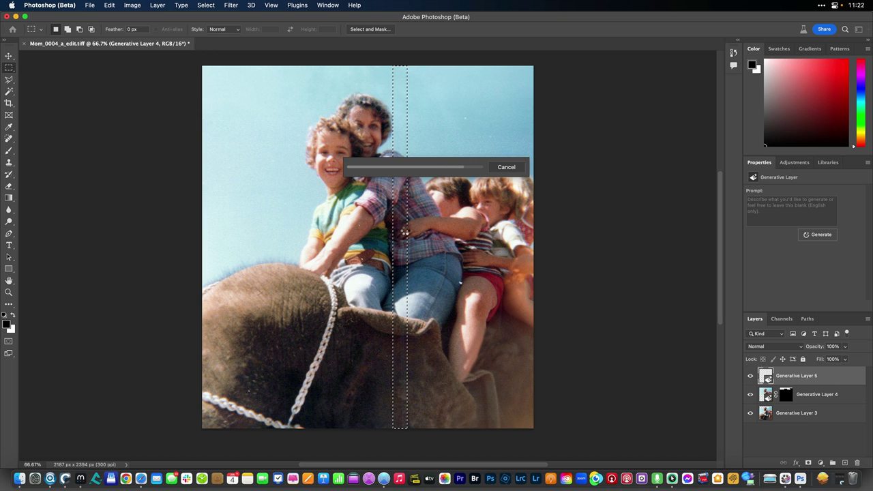
# - Pick the third stripe-repair variation and set a black size-125 brush on its mask
pyautogui.click(386, 441)
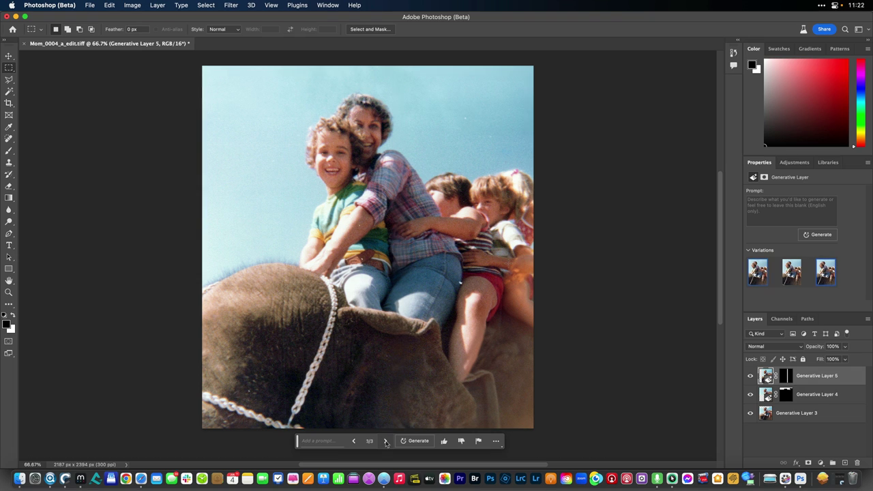
pyautogui.click(385, 441)
pyautogui.press('b')
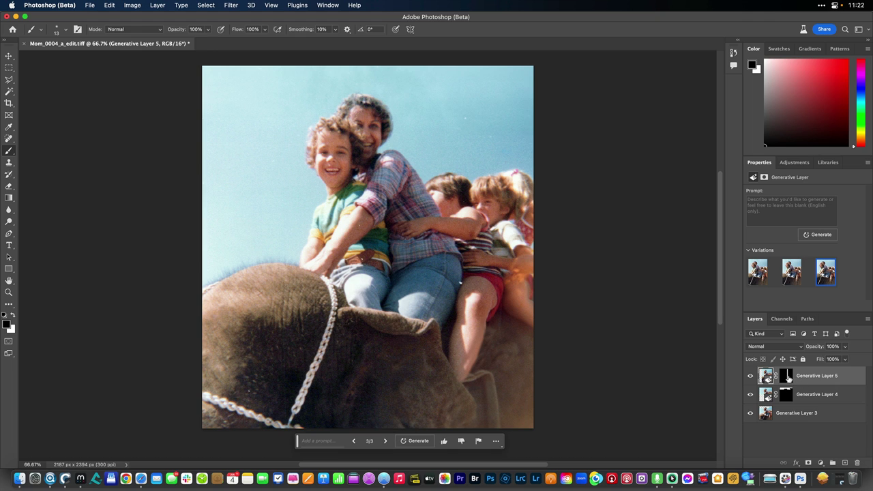
pyautogui.click(786, 376)
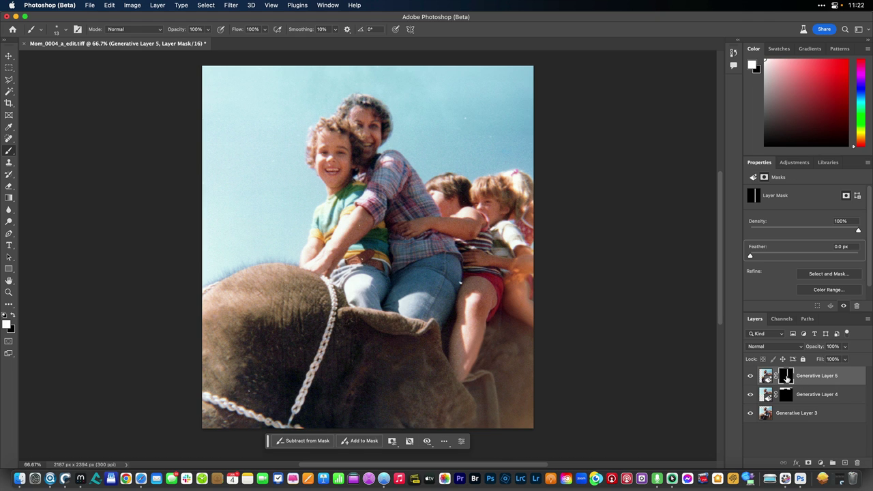
pyautogui.press('x')
pyautogui.press(']')
pyautogui.press(']')
pyautogui.press(']')
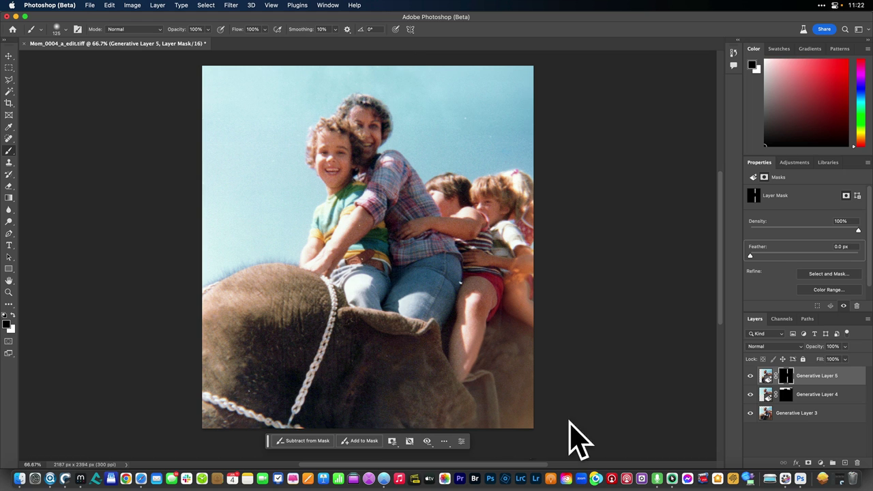
# - Compare the repair on and off, then merge all three layers into Generative Layer 5
pyautogui.click(750, 376)
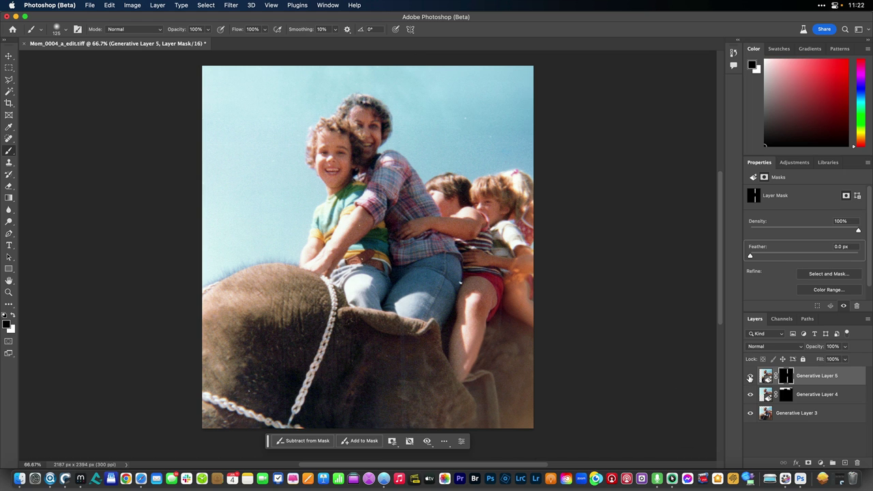
pyautogui.click(750, 375)
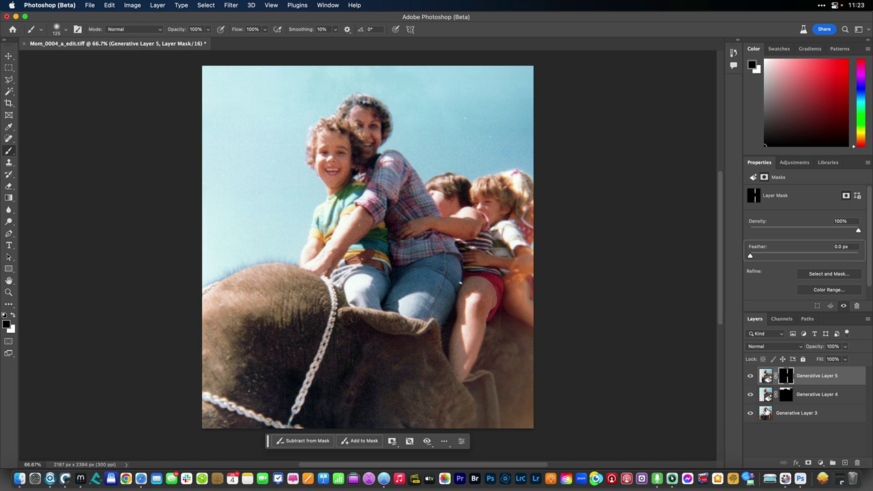
pyautogui.keyDown('shift'); pyautogui.click(795, 417); pyautogui.keyUp('shift')
pyautogui.press('super+e')
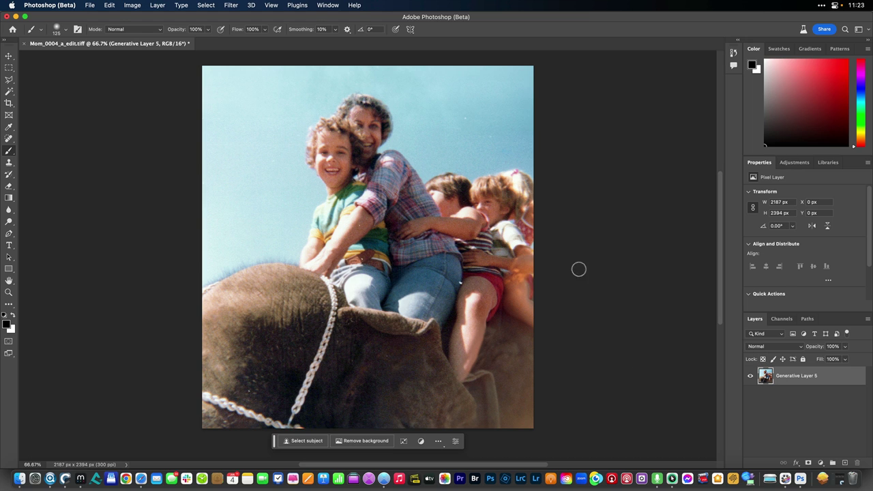
# - Heal a blemish in the sky with the Spot Healing Brush
pyautogui.press('j')
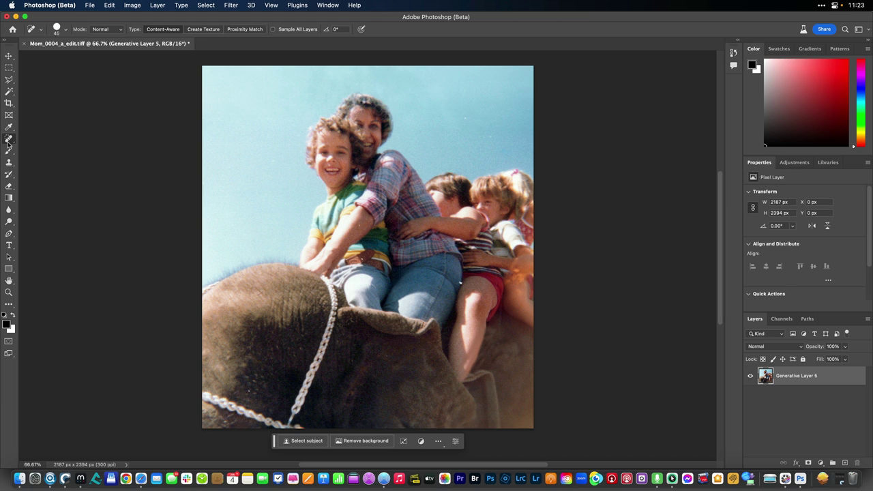
pyautogui.rightClick(9, 143)
pyautogui.click(46, 141)
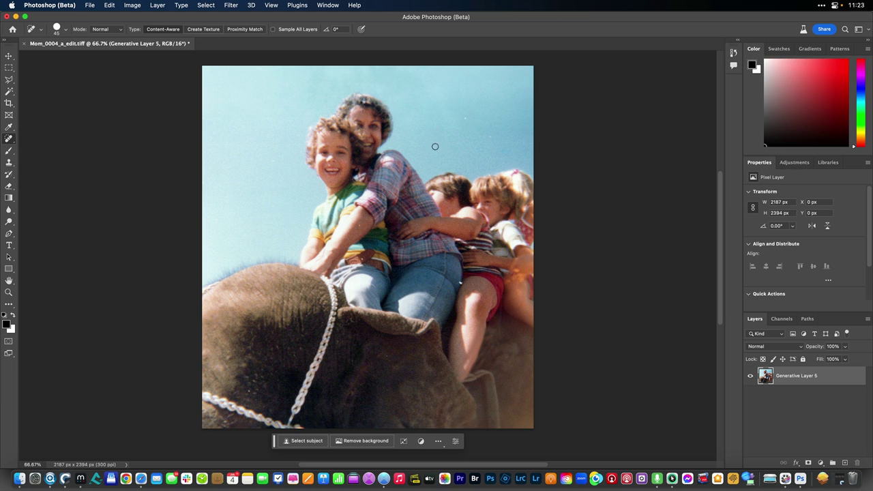
pyautogui.click(465, 117)
# - Flatten the image to a Background layer, then save and close Mom_0004_a_edit.tiff
pyautogui.click(158, 4)
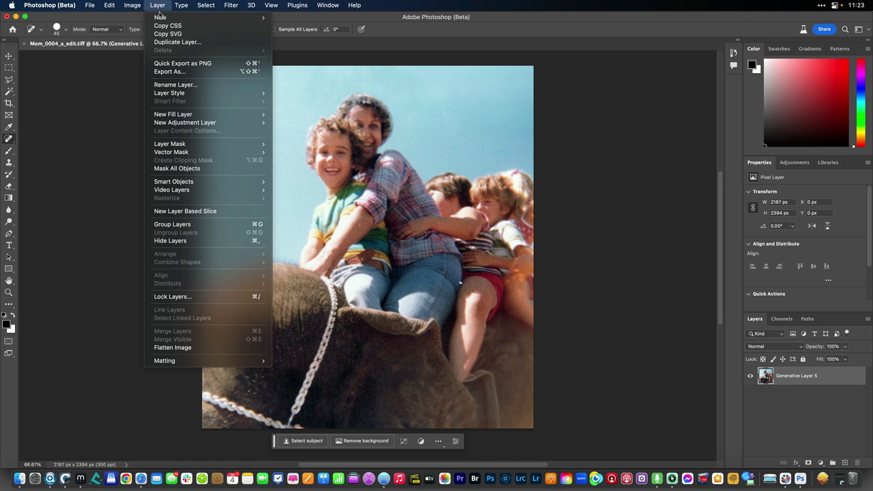
pyautogui.click(195, 348)
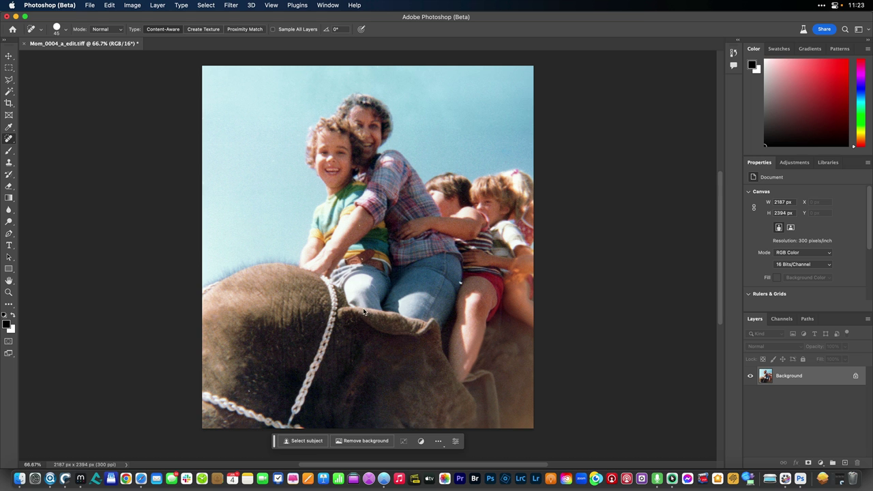
pyautogui.press('super+w')
pyautogui.click(429, 180)
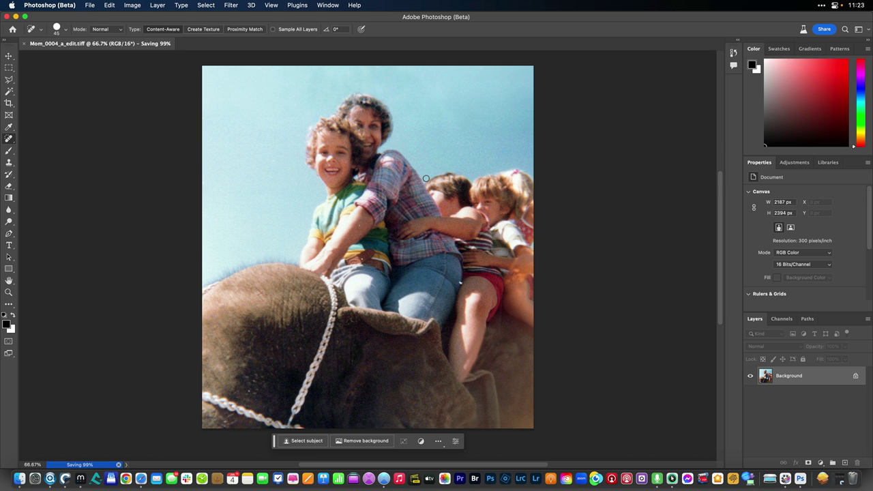
pyautogui.press('super+Tab')
pyautogui.press('super+Tab')
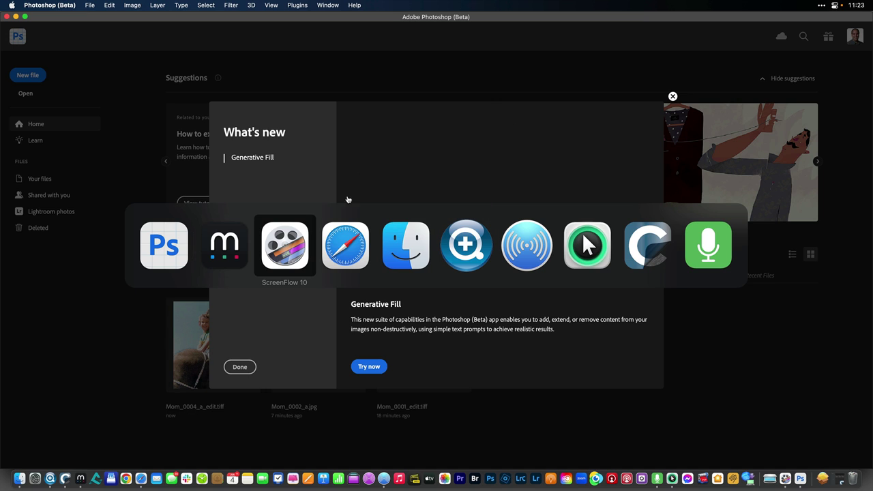
# - In Mylio Photos, flip between the edited and original elephant photos, ending on the edited one
pyautogui.click(231, 255)
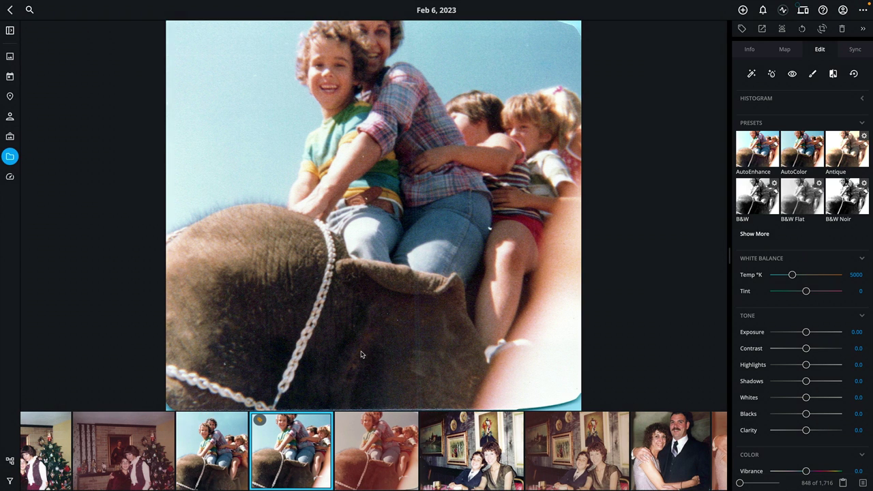
pyautogui.click(229, 462)
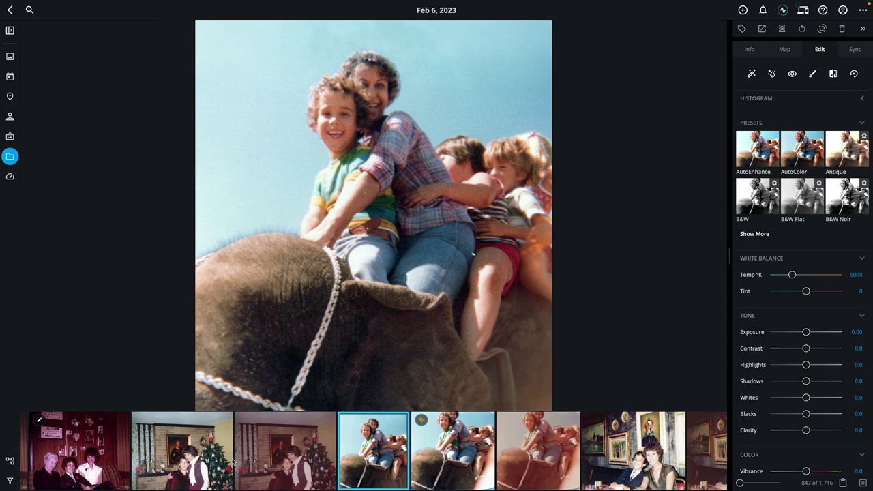
pyautogui.click(455, 461)
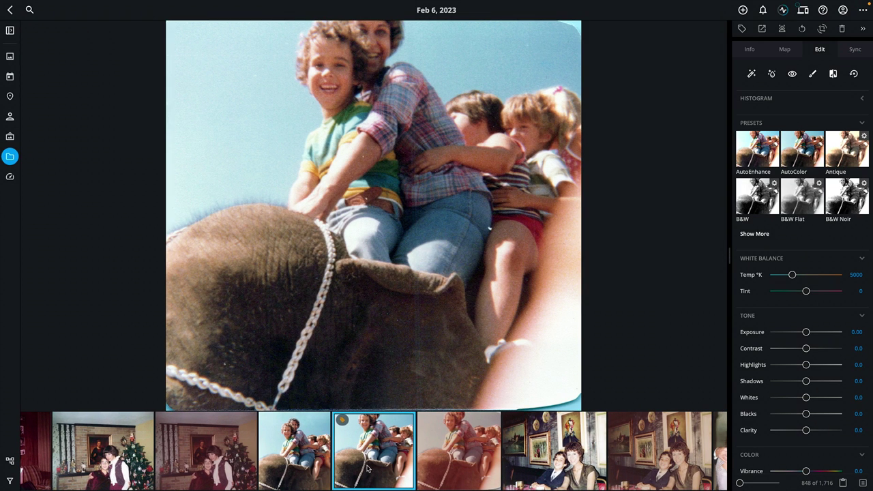
pyautogui.click(315, 465)
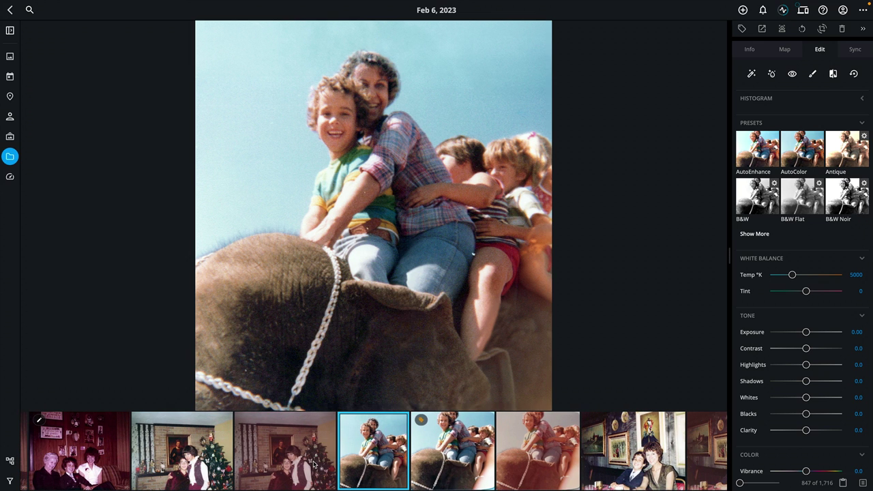